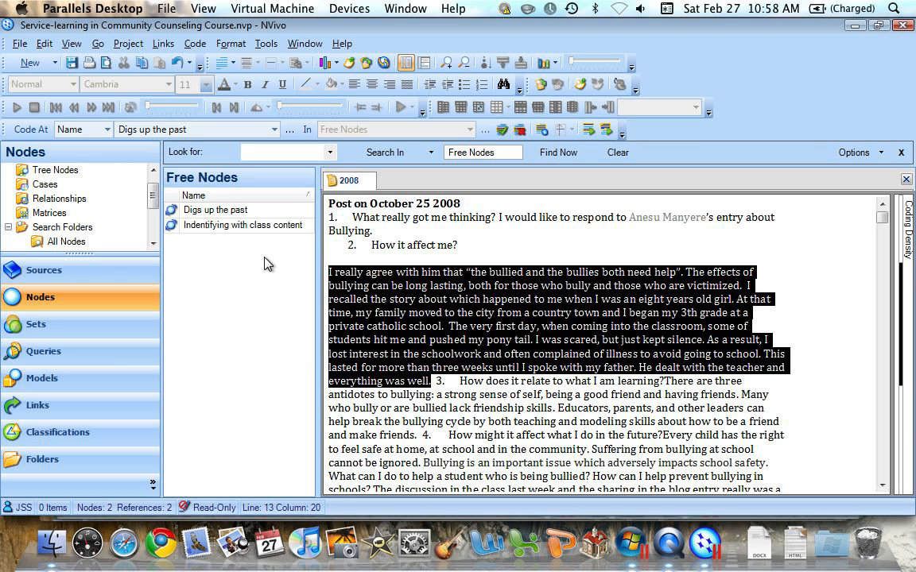
Step: Create a top-level tree node named "Reactions to other students" and code the highlighted bullying passage at it
{"action": "left_click", "coordinate": [30, 171]}
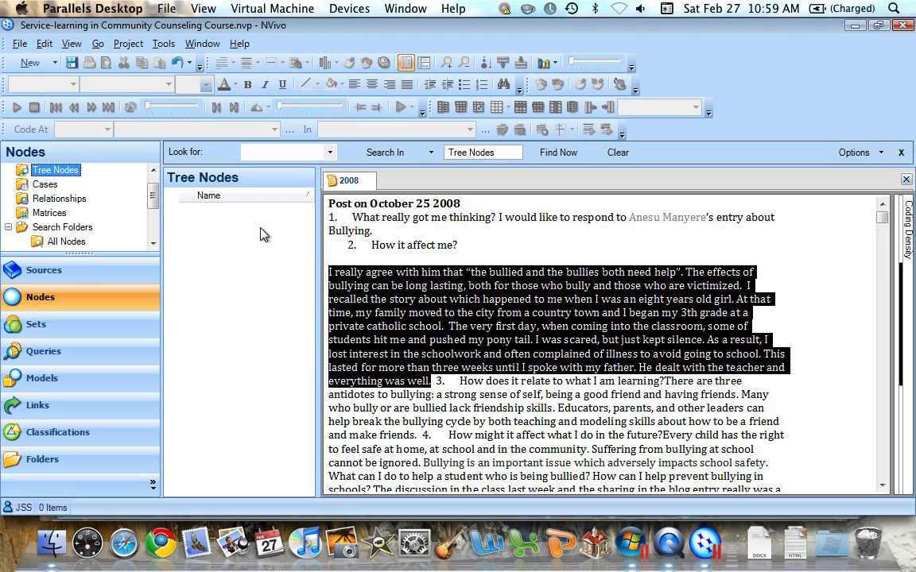
{"action": "right_click", "coordinate": [264, 234]}
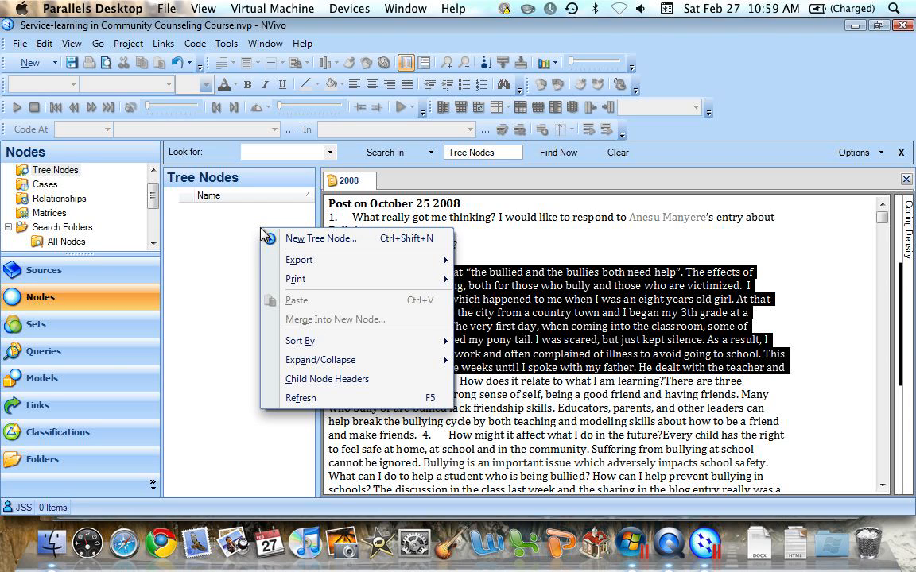
{"action": "left_click", "coordinate": [318, 239]}
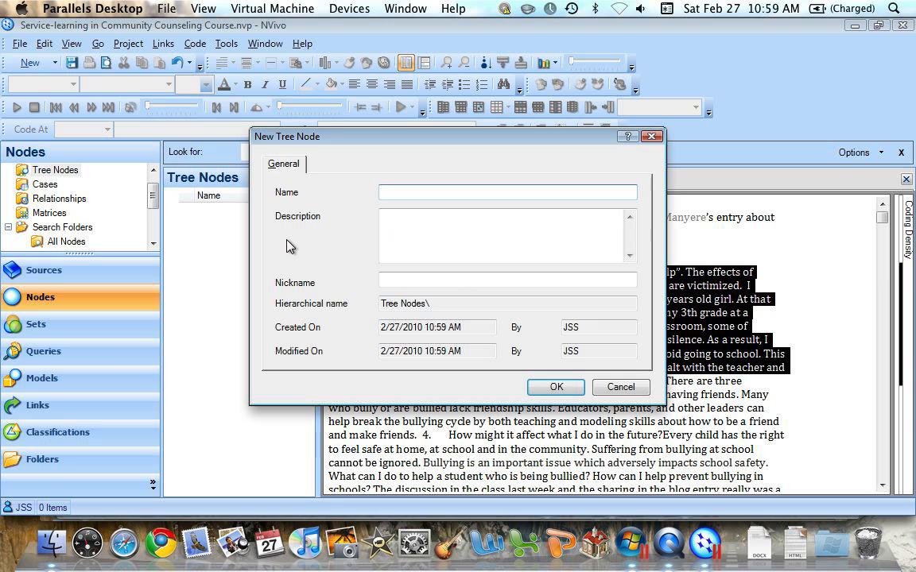
{"action": "type", "text": "reactions"}
{"action": "key", "text": "BackSpace"}
{"action": "key", "text": "BackSpace"}
{"action": "key", "text": "BackSpace"}
{"action": "key", "text": "BackSpace"}
{"action": "key", "text": "BackSpace"}
{"action": "key", "text": "BackSpace"}
{"action": "key", "text": "BackSpace"}
{"action": "key", "text": "BackSpace"}
{"action": "key", "text": "BackSpace"}
{"action": "type", "text": "Recctions"}
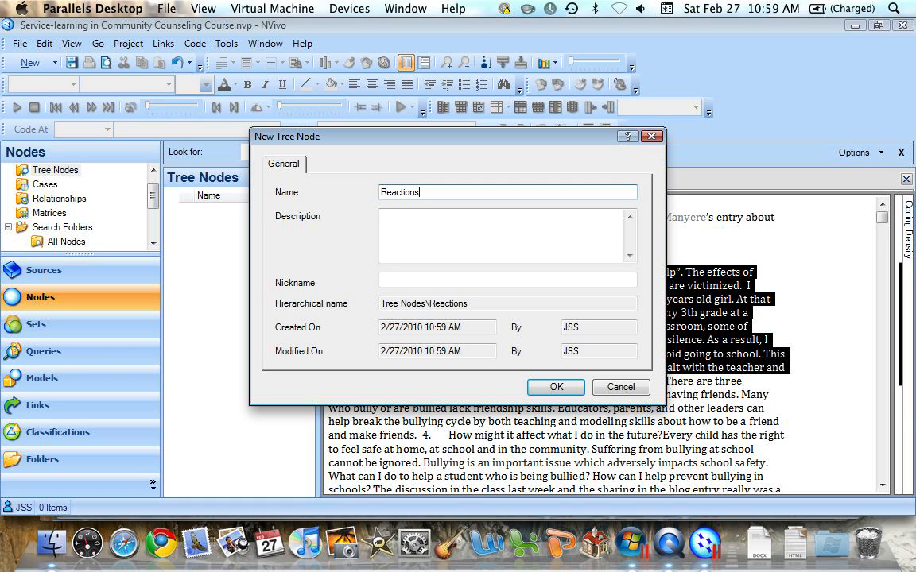
{"action": "type", "text": "to other students"}
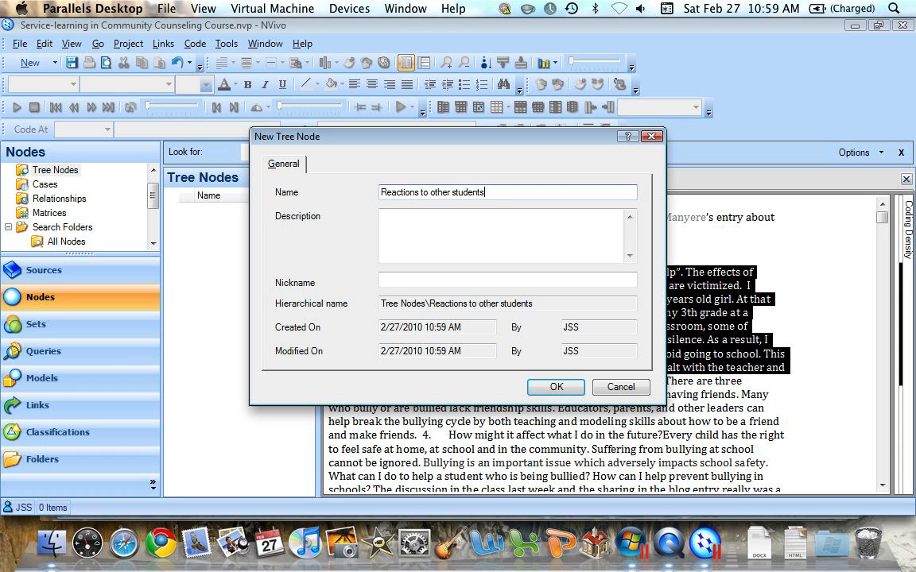
{"action": "left_click", "coordinate": [557, 387]}
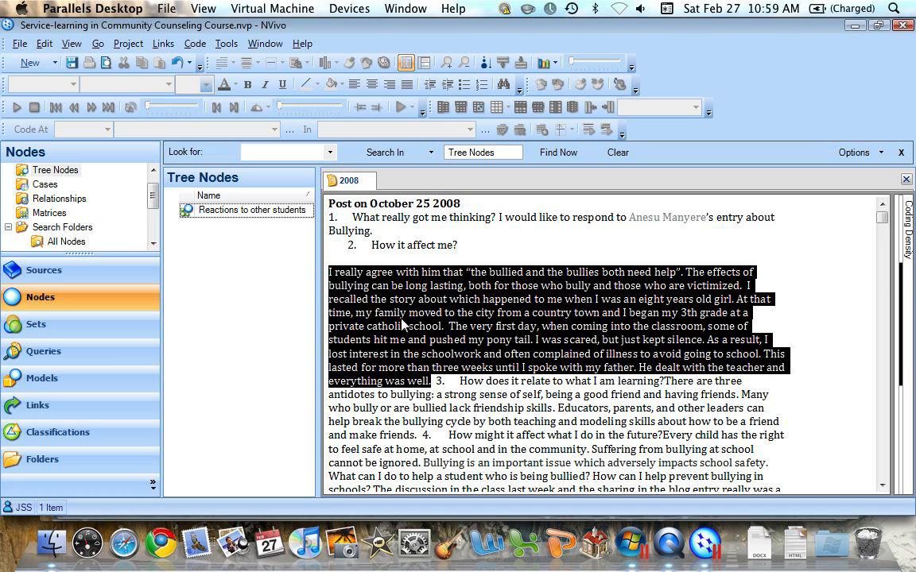
{"action": "left_click_drag", "start_coordinate": [402, 324], "coordinate": [261, 206]}
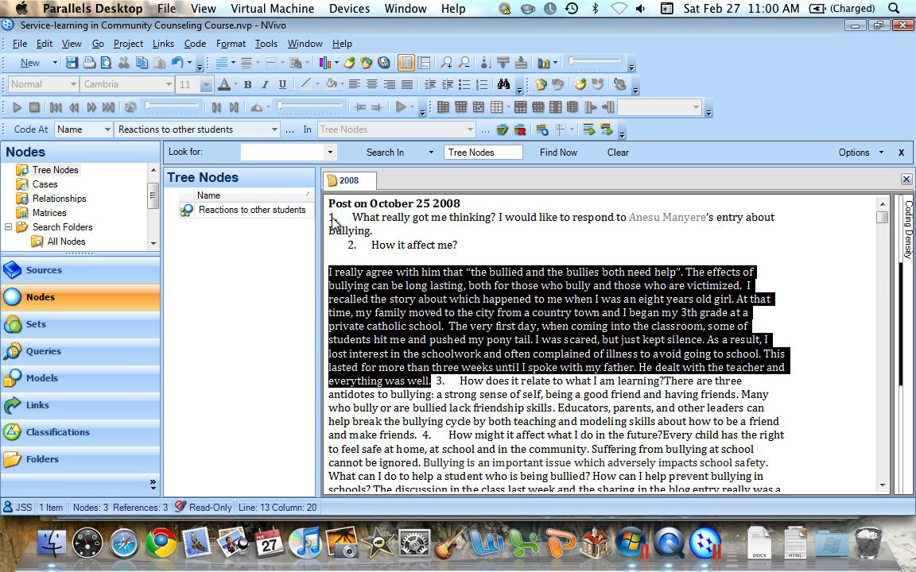
{"action": "mouse_move", "coordinate": [902, 293]}
Step: Create a child node named "Emotional memories" under Reactions to other students and code the highlighted bullying passage at it
{"action": "right_click", "coordinate": [254, 214]}
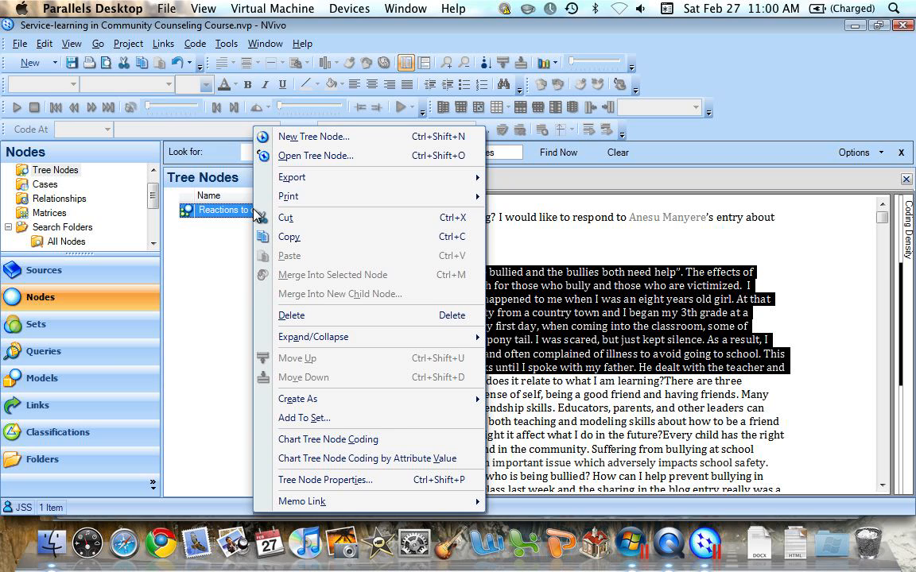
{"action": "left_click", "coordinate": [307, 137]}
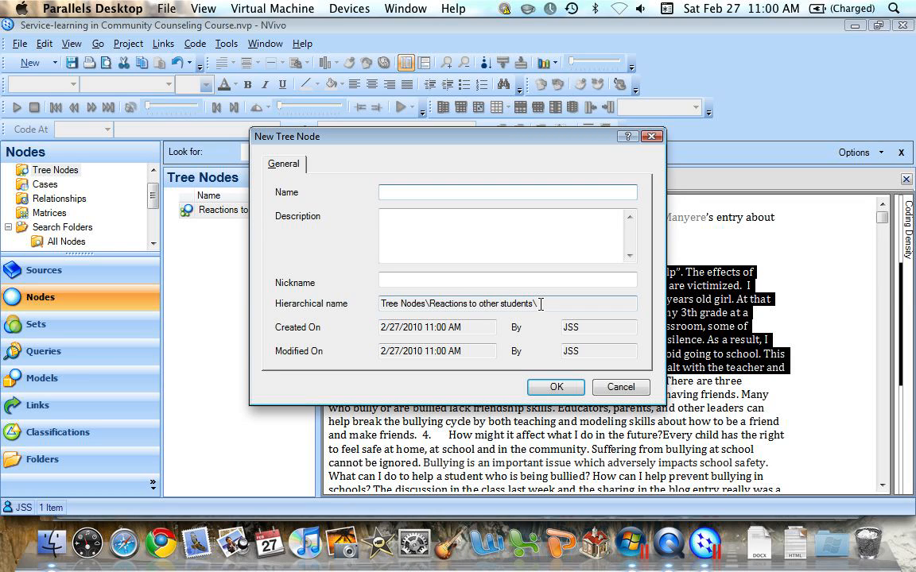
{"action": "type", "text": "Emotional memories"}
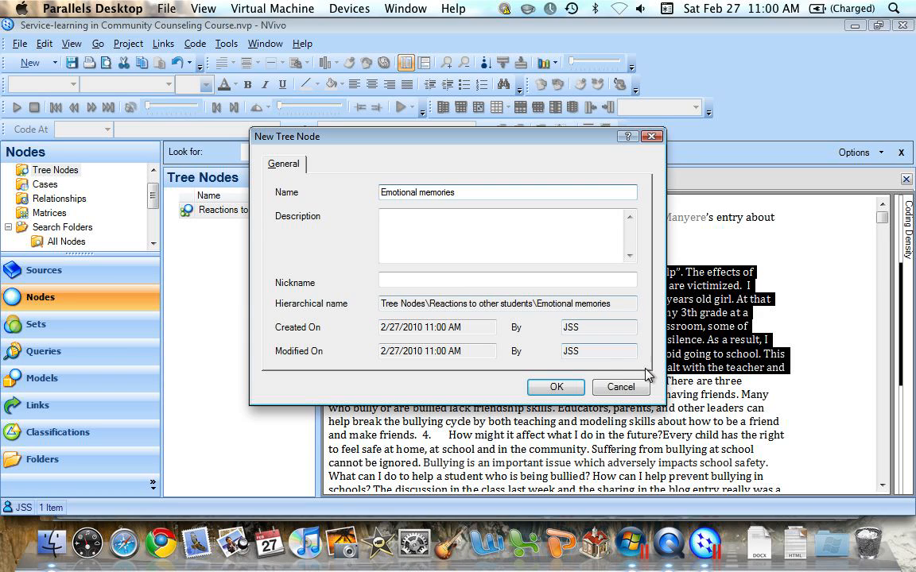
{"action": "left_click", "coordinate": [559, 388]}
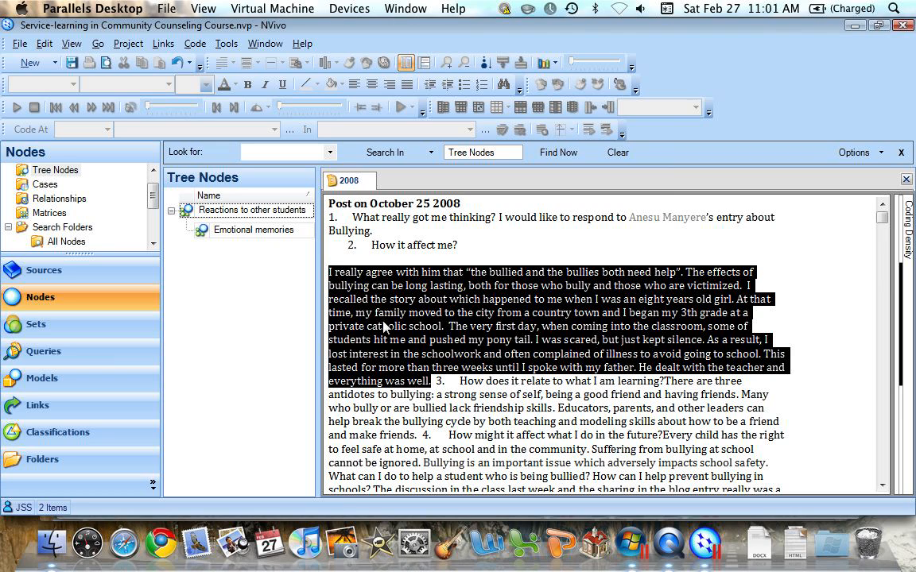
{"action": "left_click_drag", "start_coordinate": [384, 326], "coordinate": [251, 229]}
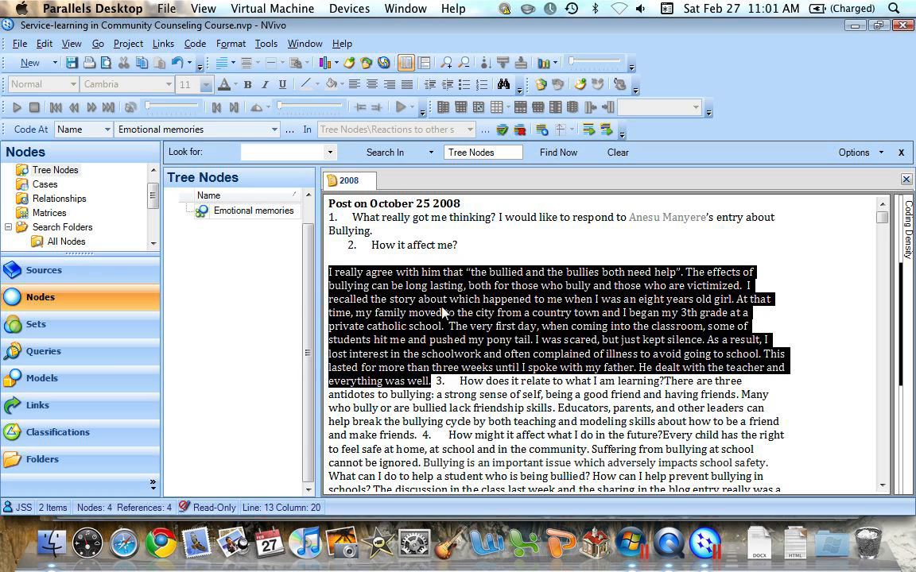
Step: Collapse and re-expand the Reactions to other students node to examine its hierarchy
{"action": "left_click", "coordinate": [275, 251]}
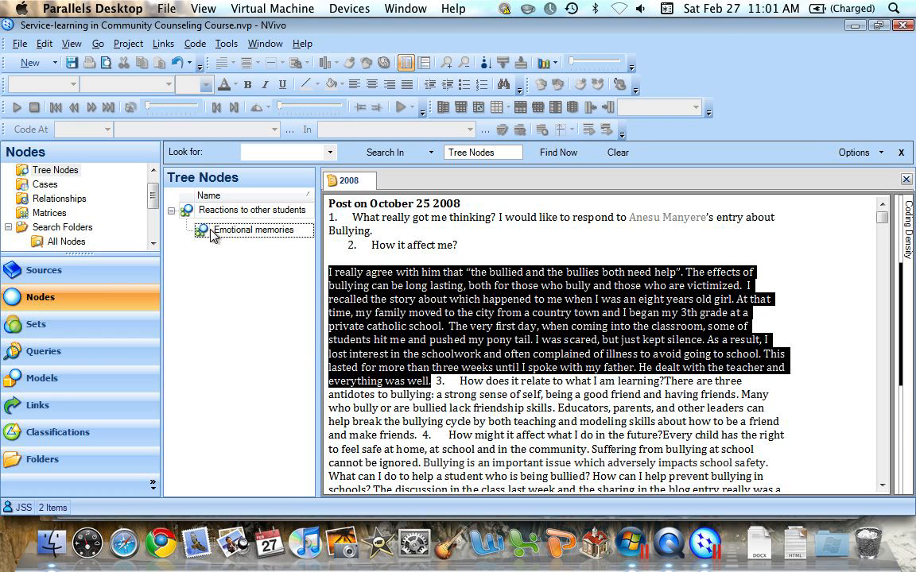
{"action": "left_click", "coordinate": [171, 211]}
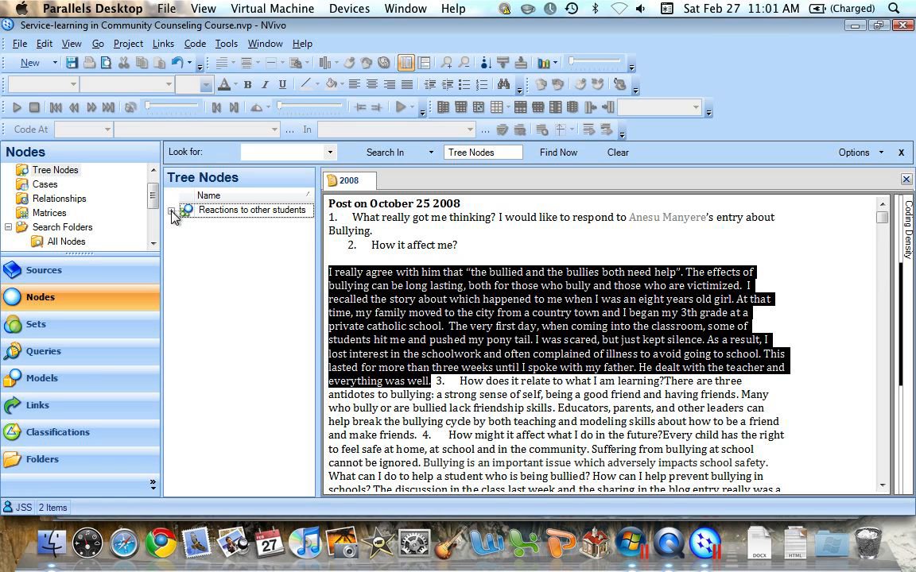
{"action": "left_click", "coordinate": [171, 211]}
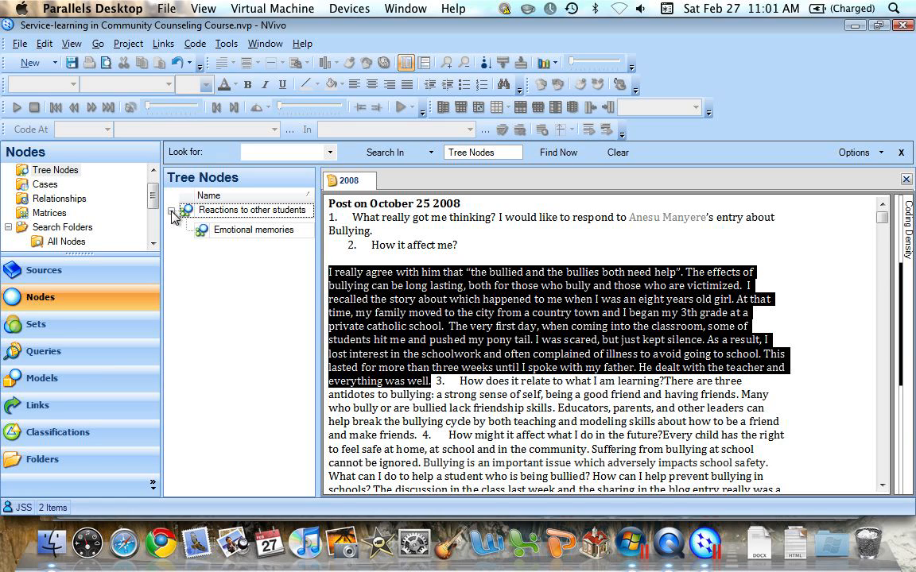
{"action": "left_click", "coordinate": [172, 211]}
{"action": "left_click", "coordinate": [172, 211]}
{"action": "left_click", "coordinate": [191, 209]}
{"action": "left_click", "coordinate": [213, 253]}
{"action": "right_click", "coordinate": [213, 253]}
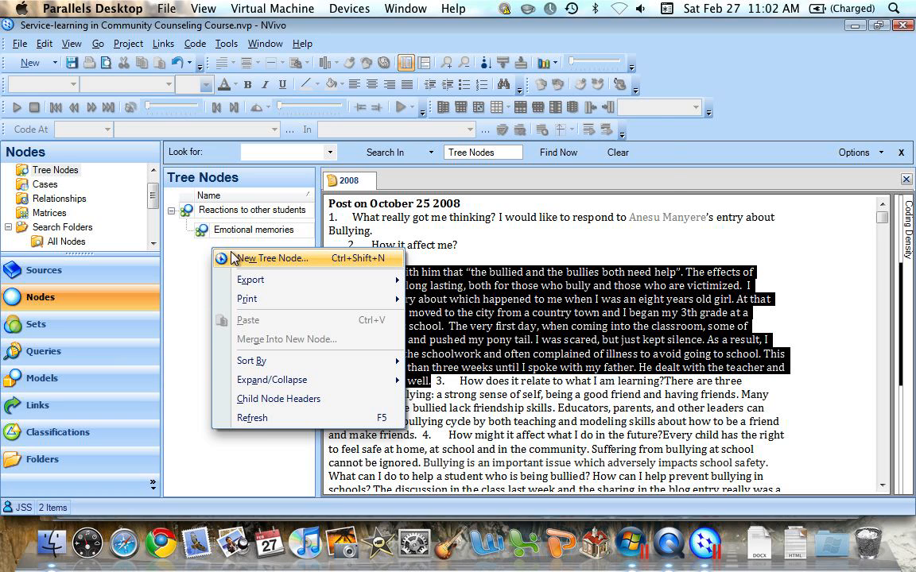
{"action": "left_click", "coordinate": [239, 258]}
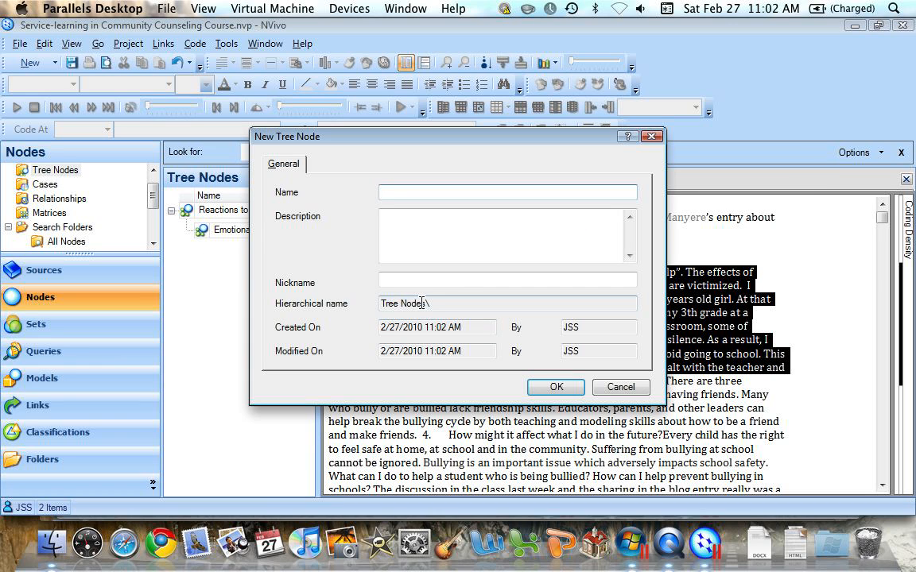
{"action": "left_click", "coordinate": [620, 387]}
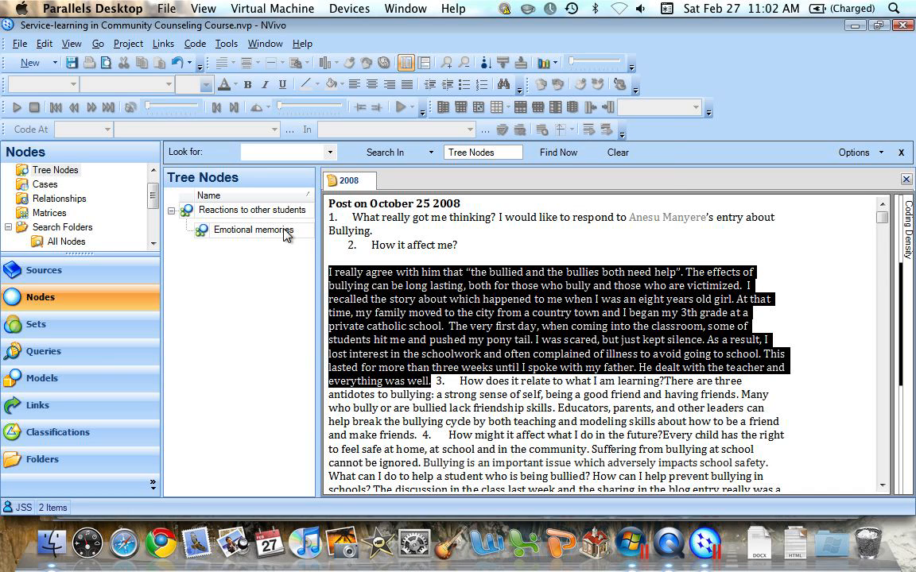
Step: Copy the "Digs up the past" node from the Free Nodes folder
{"action": "left_click", "coordinate": [154, 175]}
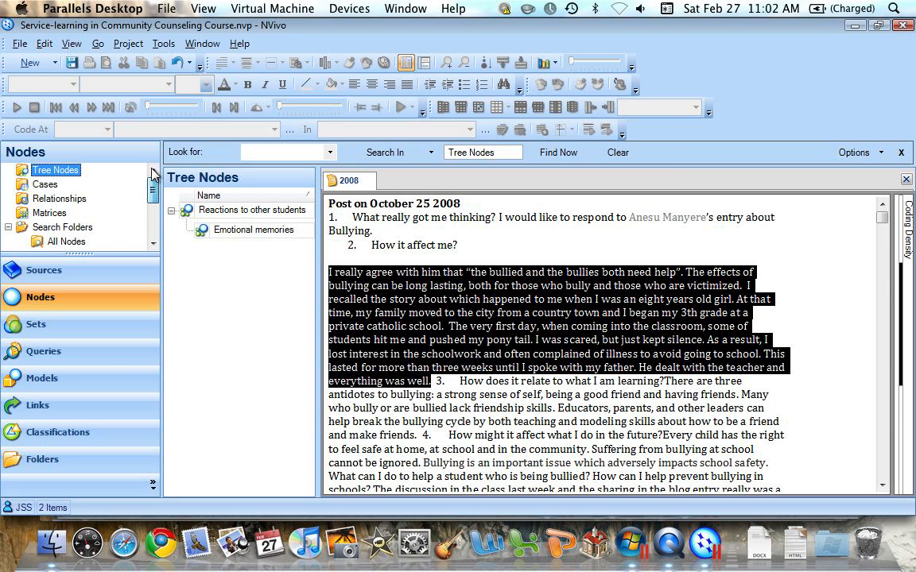
{"action": "scroll", "coordinate": [153, 175], "scroll_direction": "up", "scroll_amount": 1}
{"action": "left_click", "coordinate": [55, 171]}
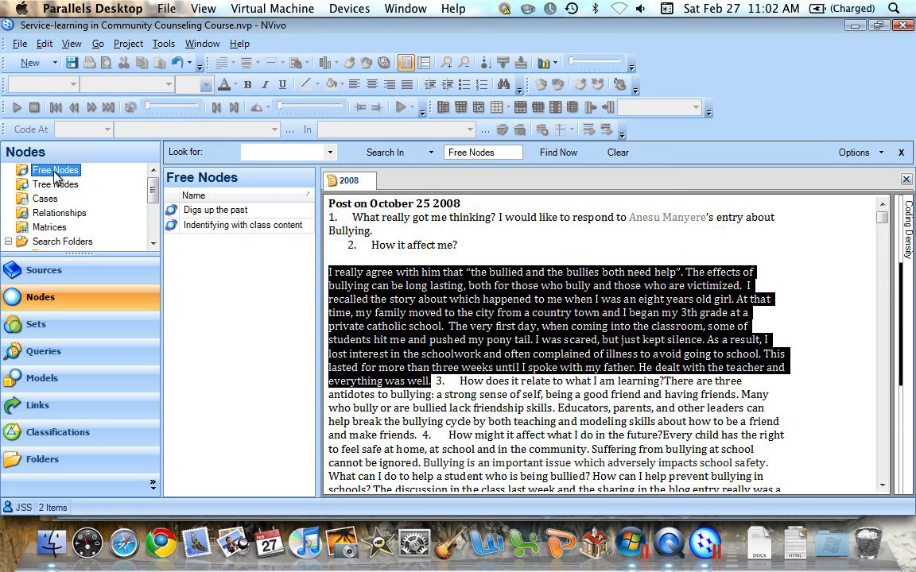
{"action": "left_click", "coordinate": [212, 213]}
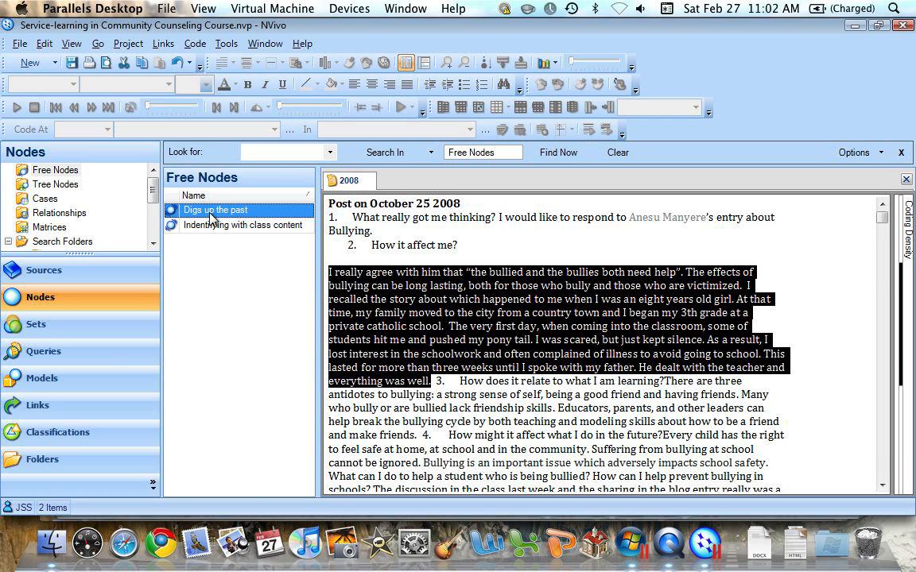
{"action": "right_click", "coordinate": [212, 217]}
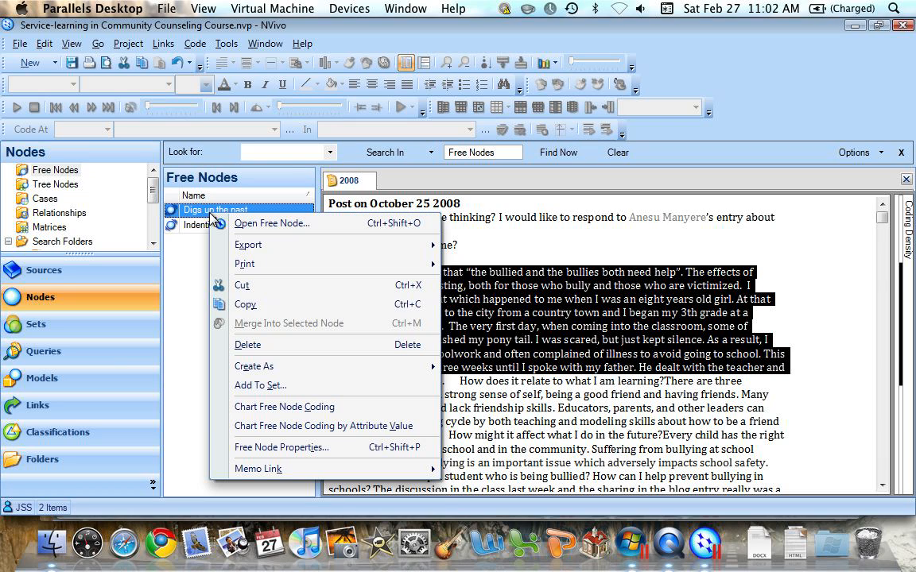
{"action": "left_click", "coordinate": [246, 304]}
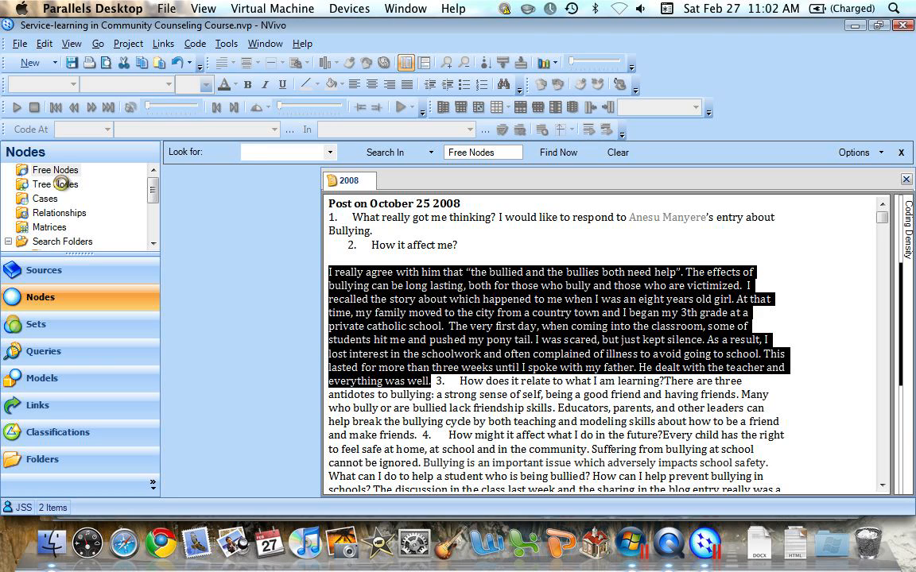
Step: Merge the copied free node as a tree node into a new child node named "Digs up memories" under Emotional memories
{"action": "left_click", "coordinate": [56, 184]}
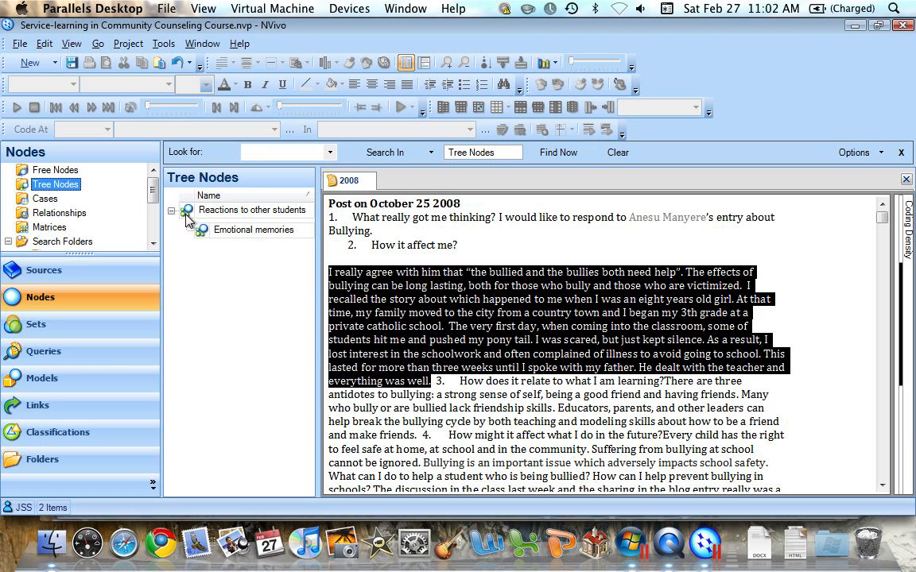
{"action": "left_click", "coordinate": [236, 232]}
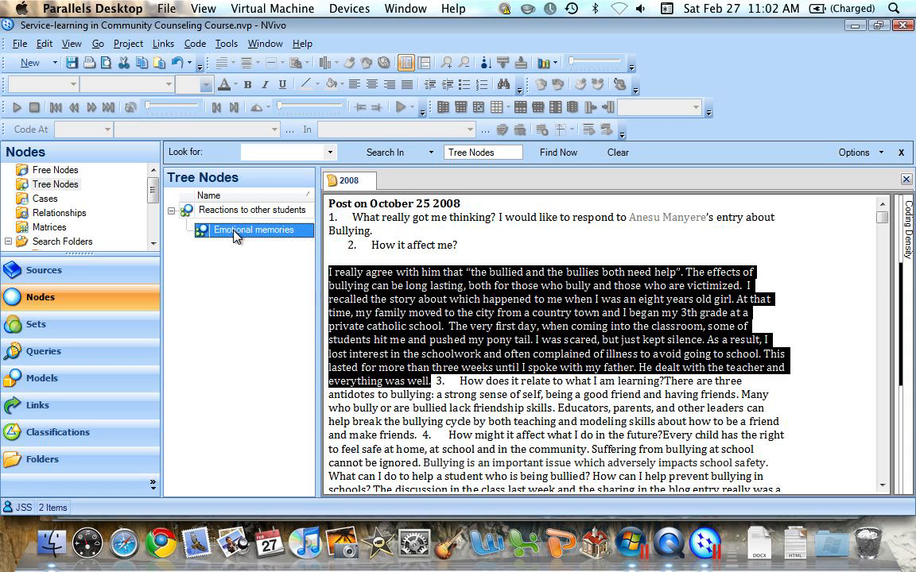
{"action": "right_click", "coordinate": [236, 235]}
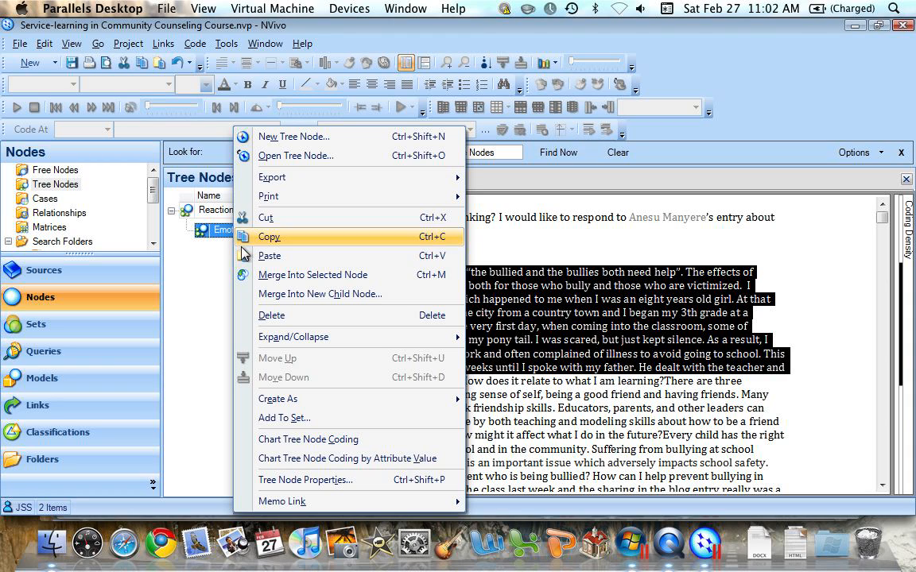
{"action": "left_click", "coordinate": [268, 295]}
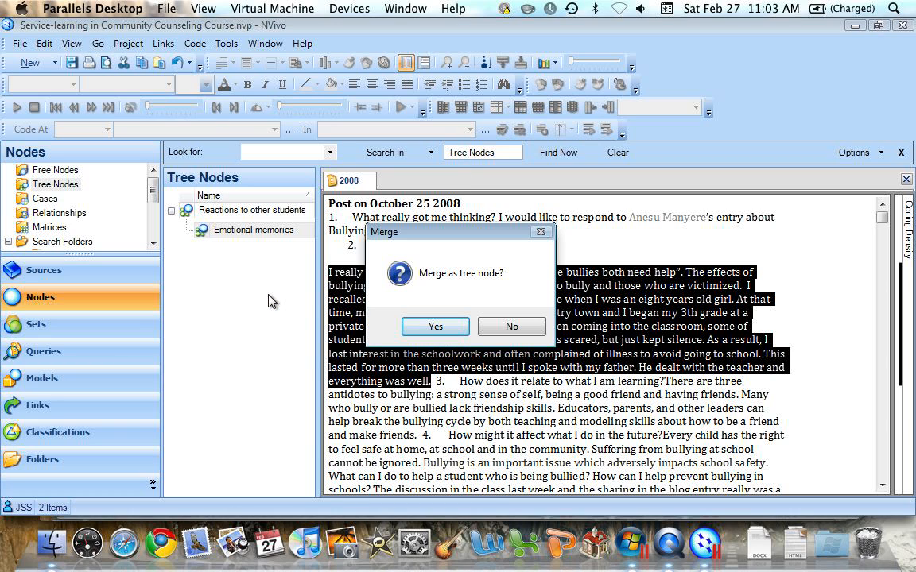
{"action": "left_click", "coordinate": [428, 325]}
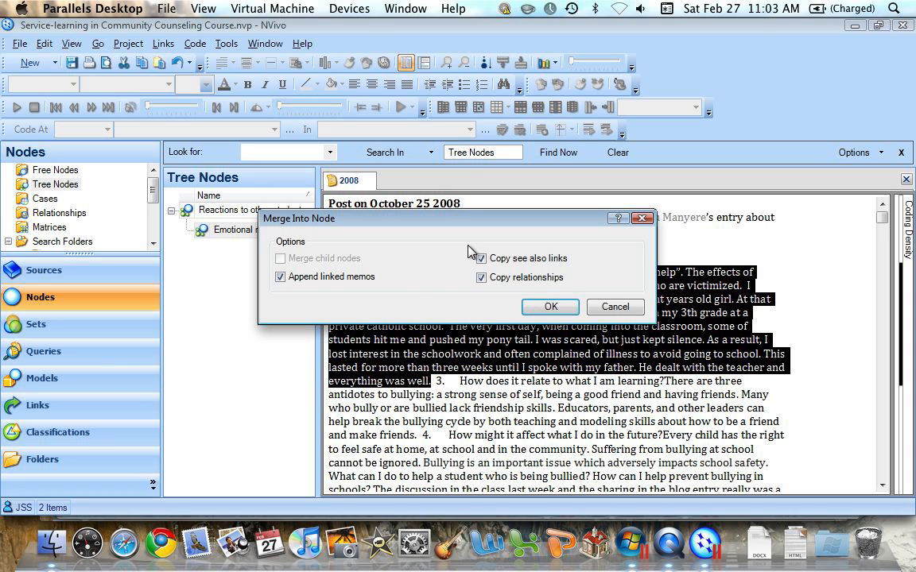
{"action": "left_click", "coordinate": [549, 305]}
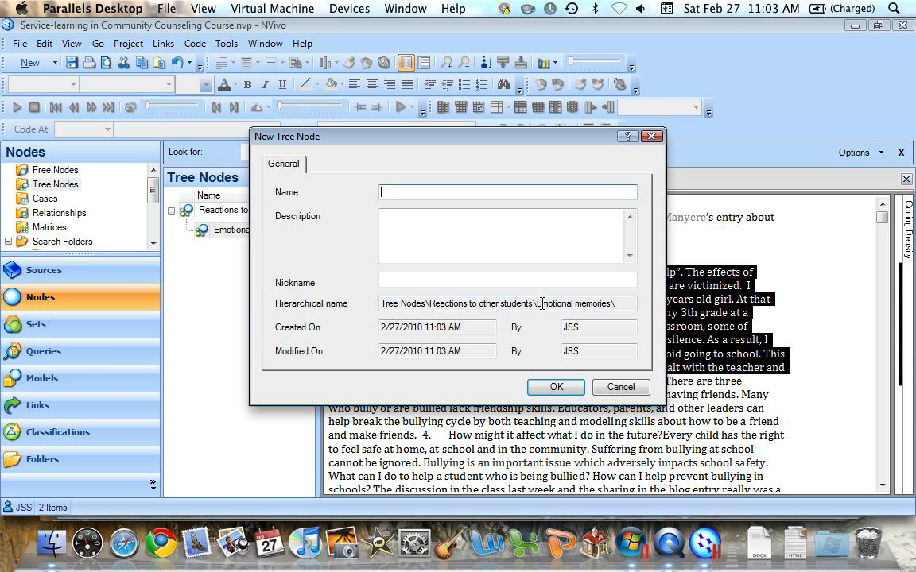
{"action": "type", "text": "Digs up memories"}
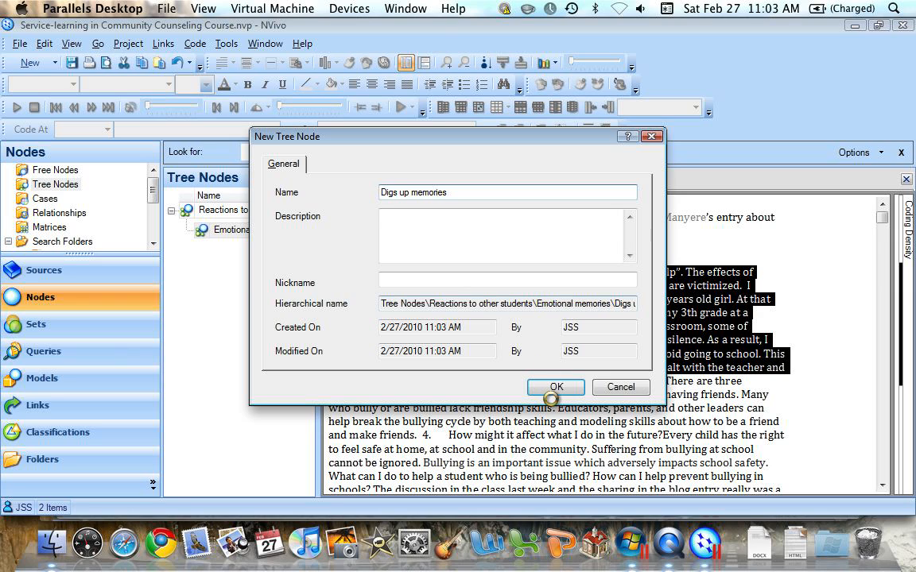
{"action": "left_click", "coordinate": [554, 387]}
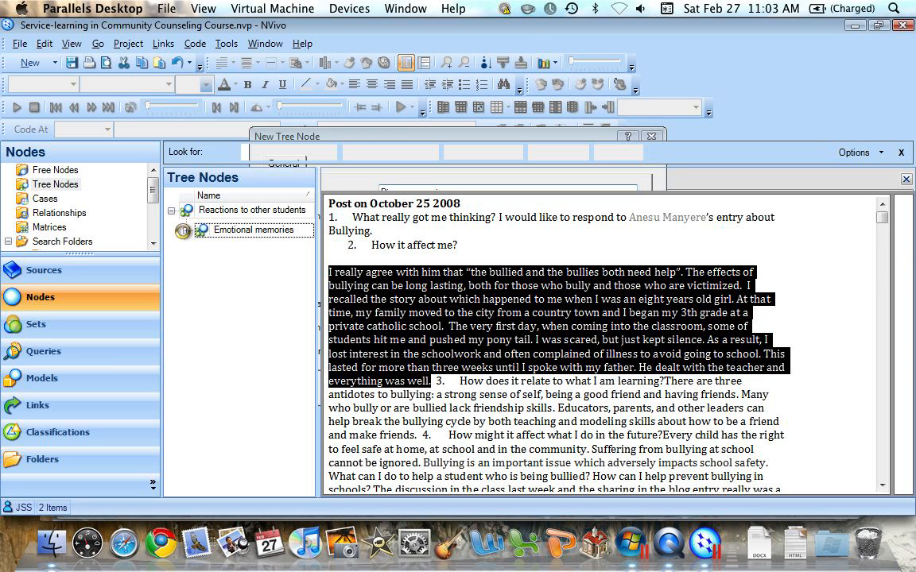
{"action": "left_click", "coordinate": [186, 231]}
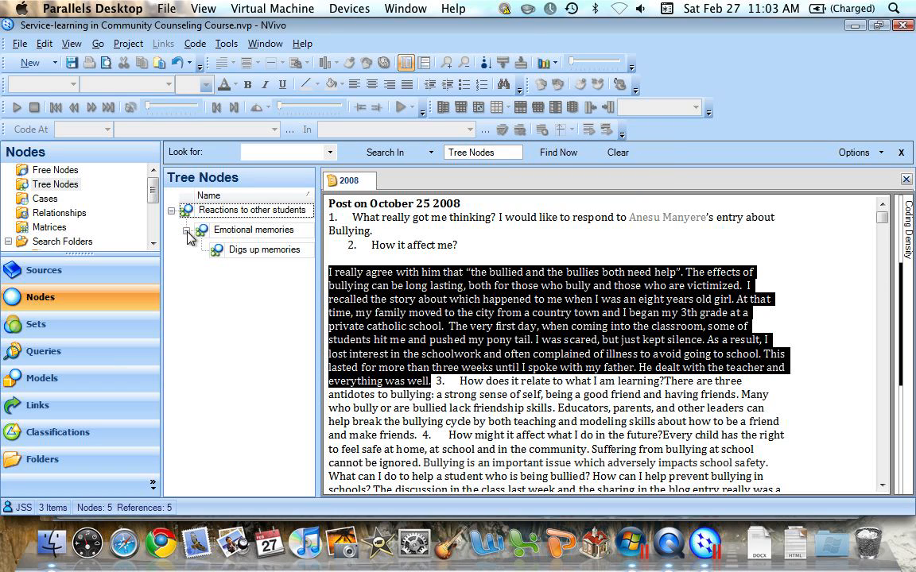
{"action": "left_click", "coordinate": [186, 232]}
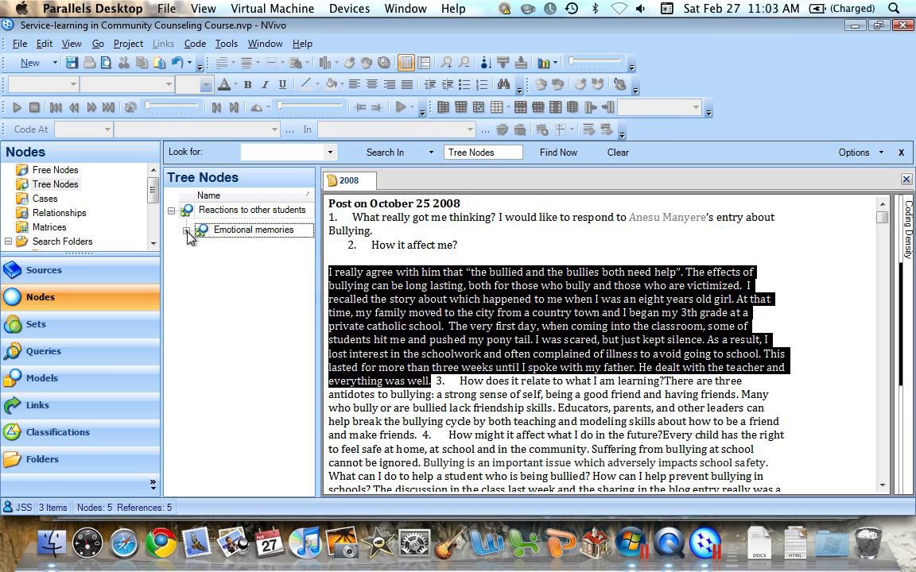